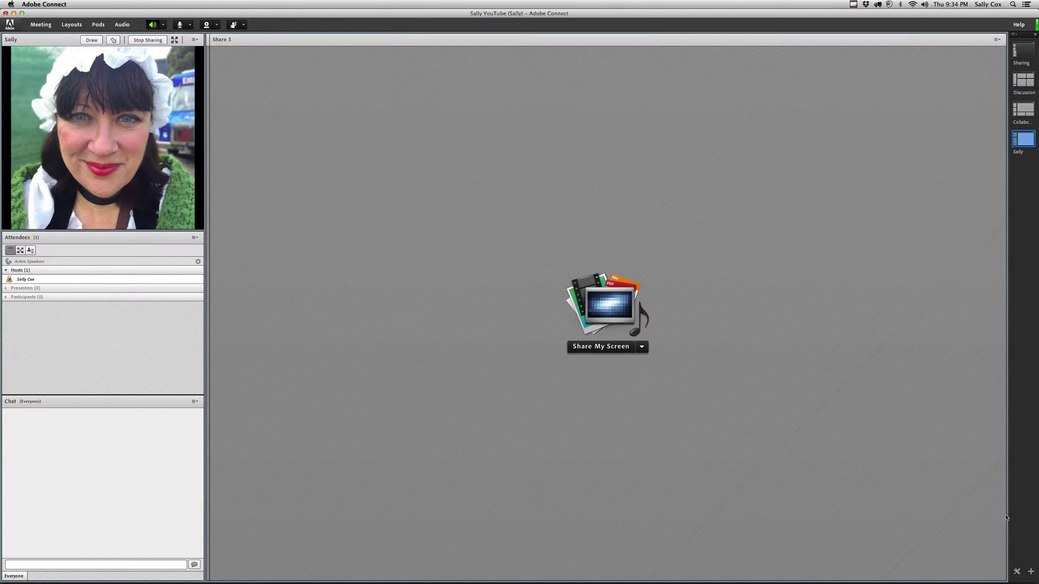
Create a new blank layout named Breakout.
left_click(1031, 572)
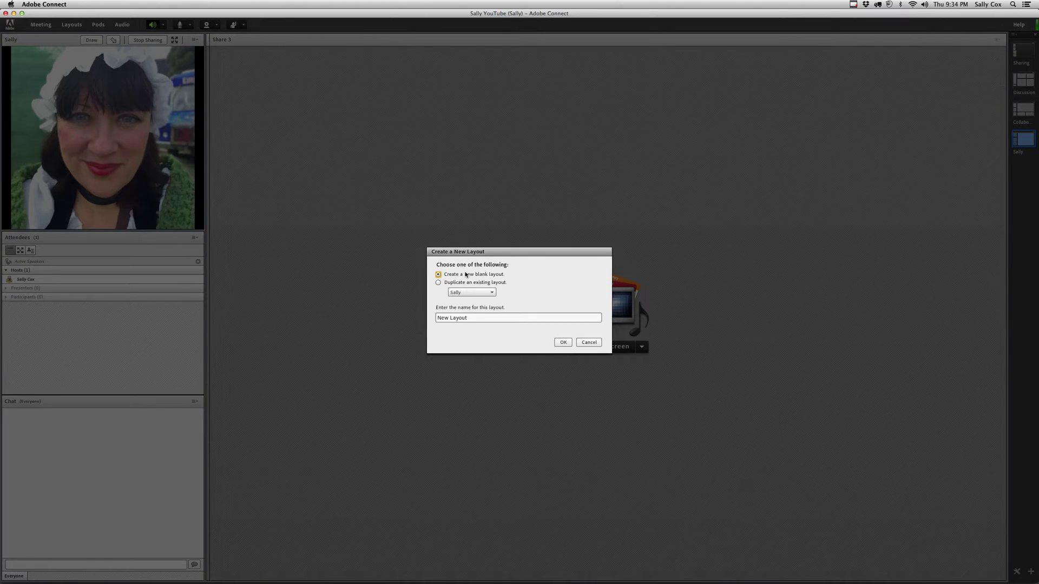
left_click_drag(465, 318, 407, 313)
type("Breakou")
left_click(563, 343)
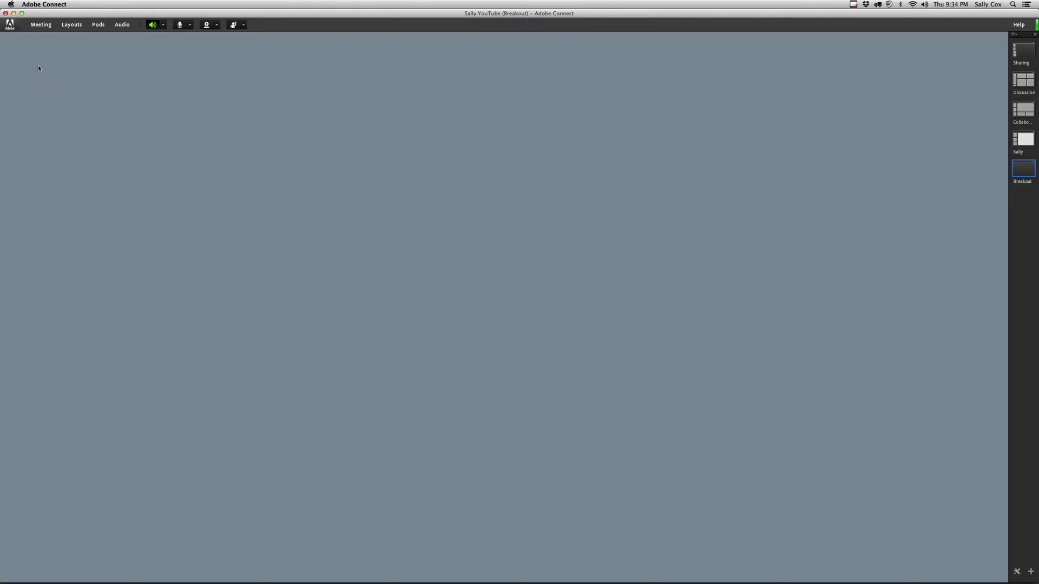
Add the Attendees pod to the blank Breakout layout and shrink it to about a fifth of the layout's width and under half its height.
left_click(98, 24)
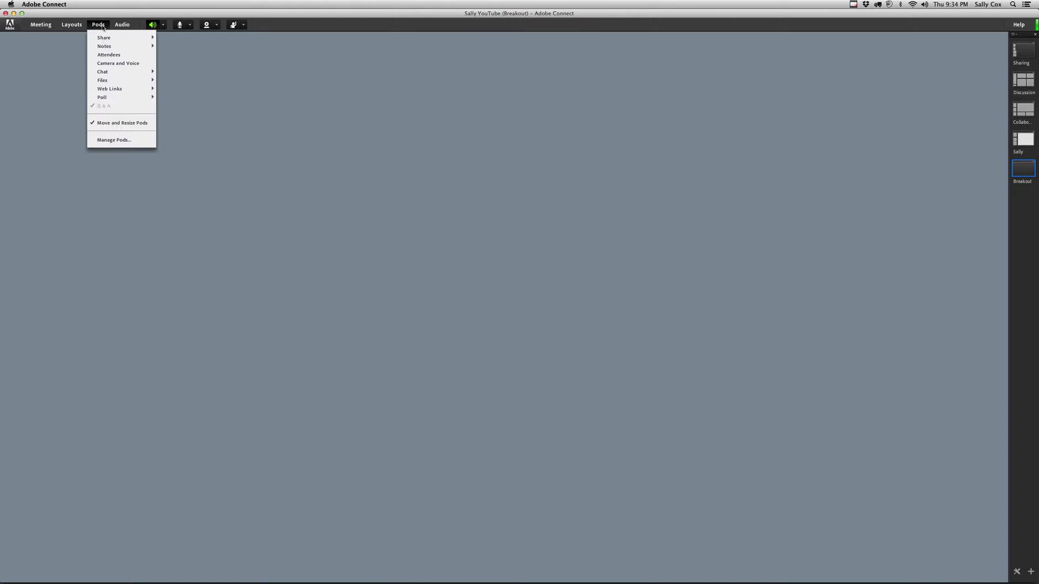
left_click(106, 56)
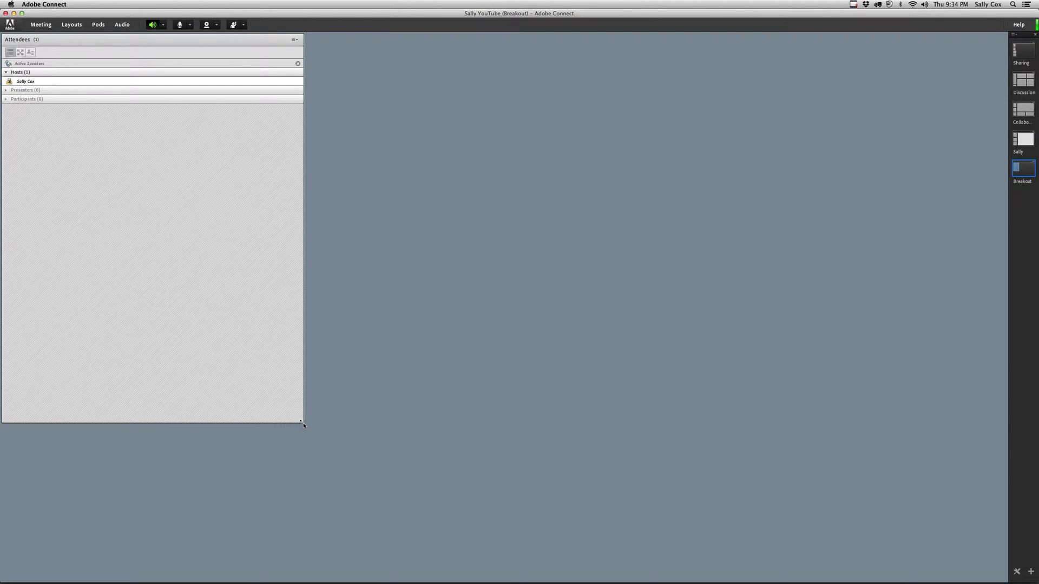
left_click_drag(303, 426, 210, 245)
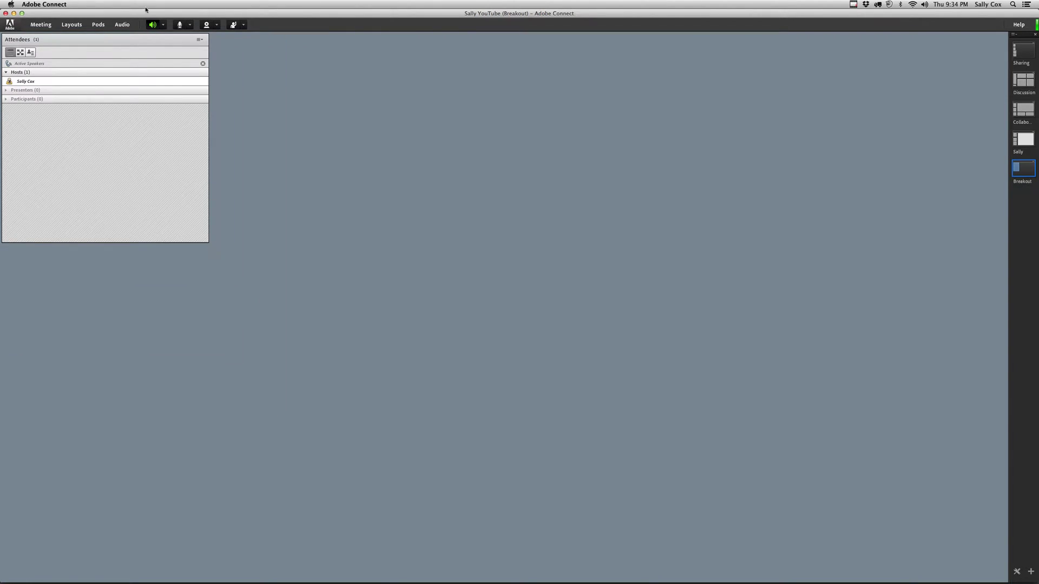
Add a new Chat pod and fit it directly below the Attendees pod, matching its width and filling the remaining height.
left_click(98, 24)
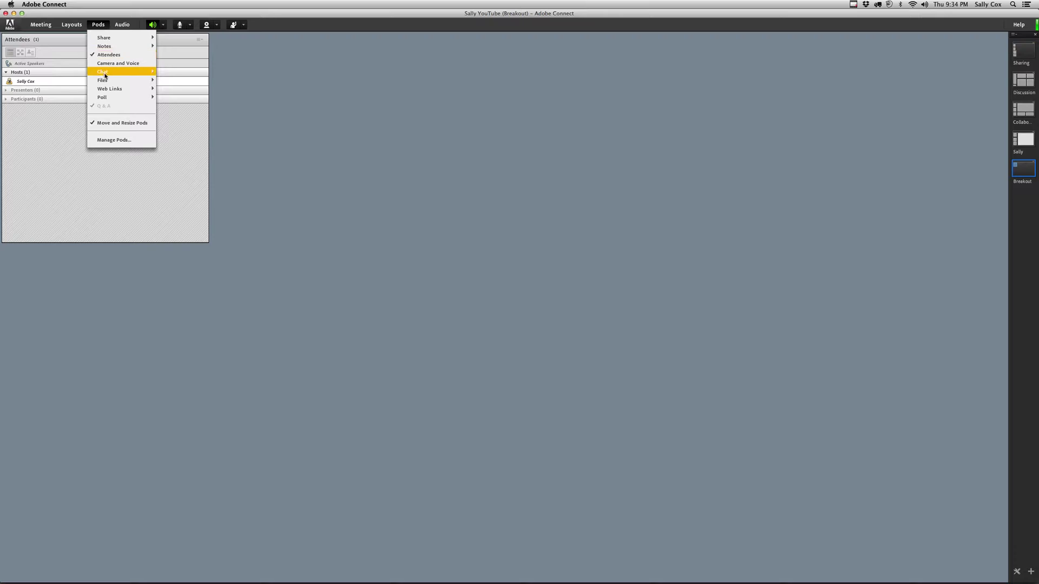
mouse_move(106, 75)
left_click(171, 73)
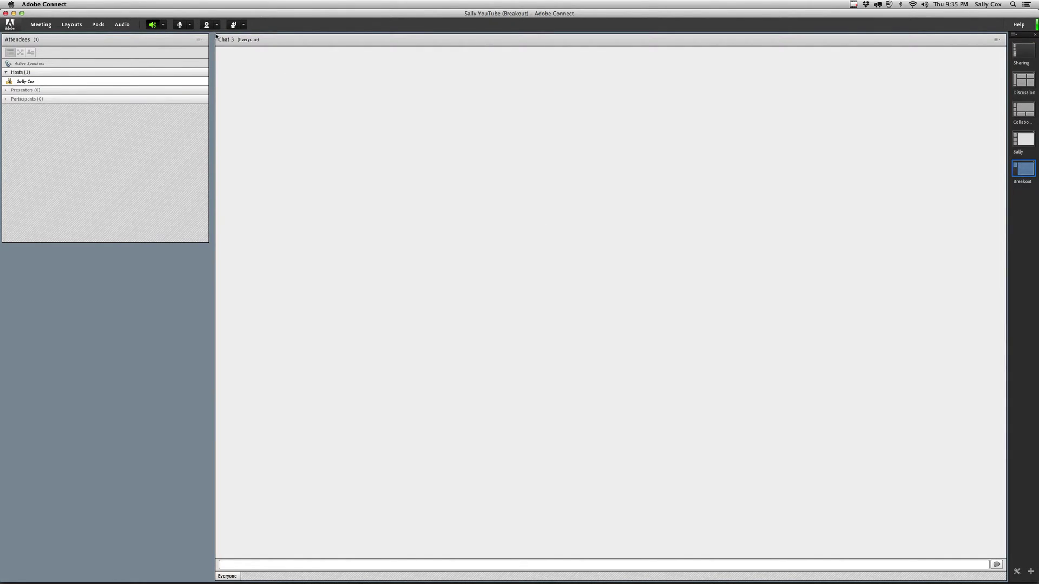
left_click_drag(217, 37, 49, 251)
left_click_drag(192, 469, 207, 582)
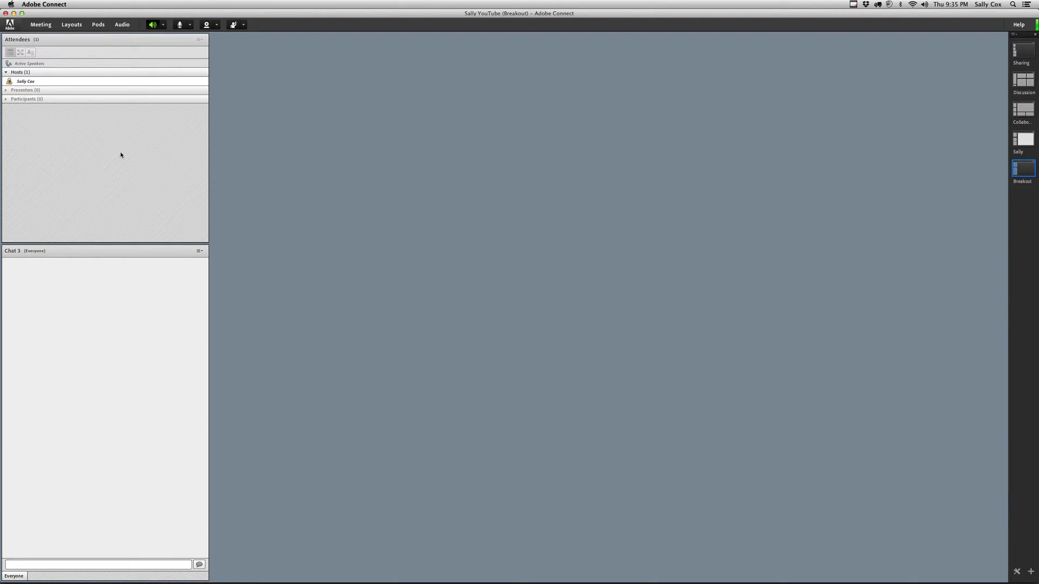
Add a new Share pod beside the Attendees and Chat pods and widen it slightly to narrow the gap.
left_click(98, 24)
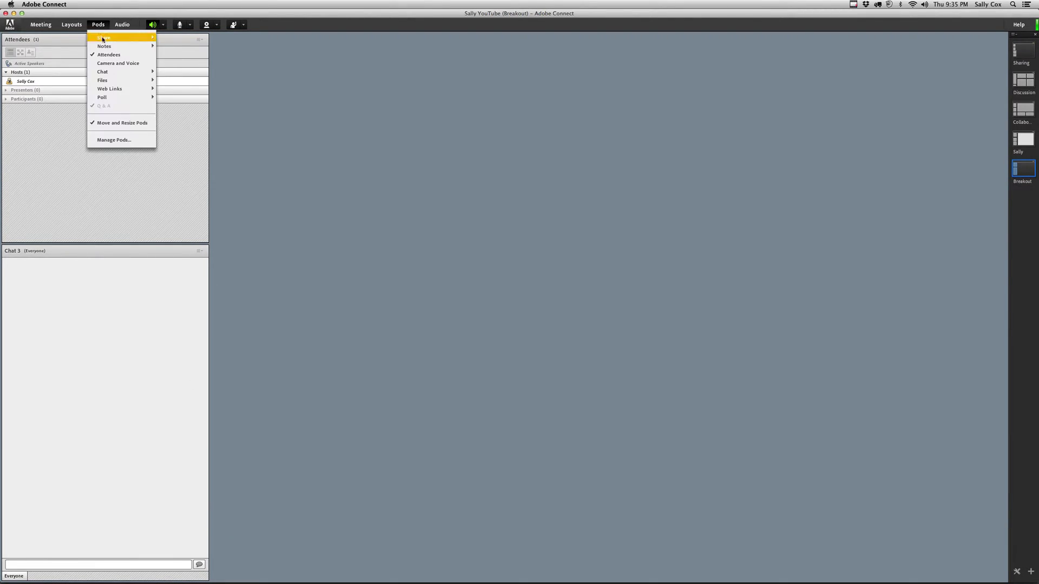
mouse_move(103, 39)
left_click(175, 39)
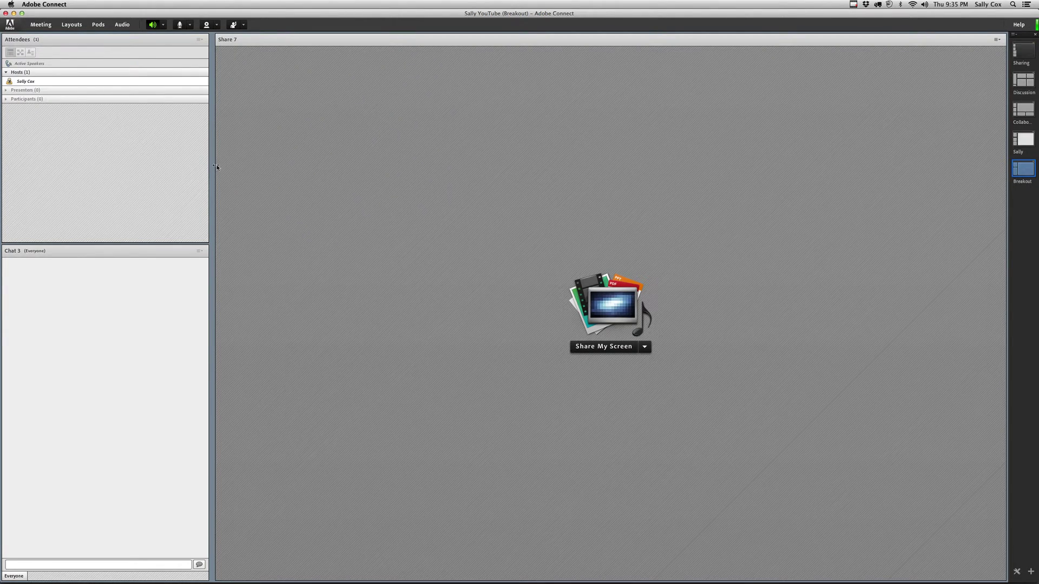
left_click_drag(215, 168, 213, 169)
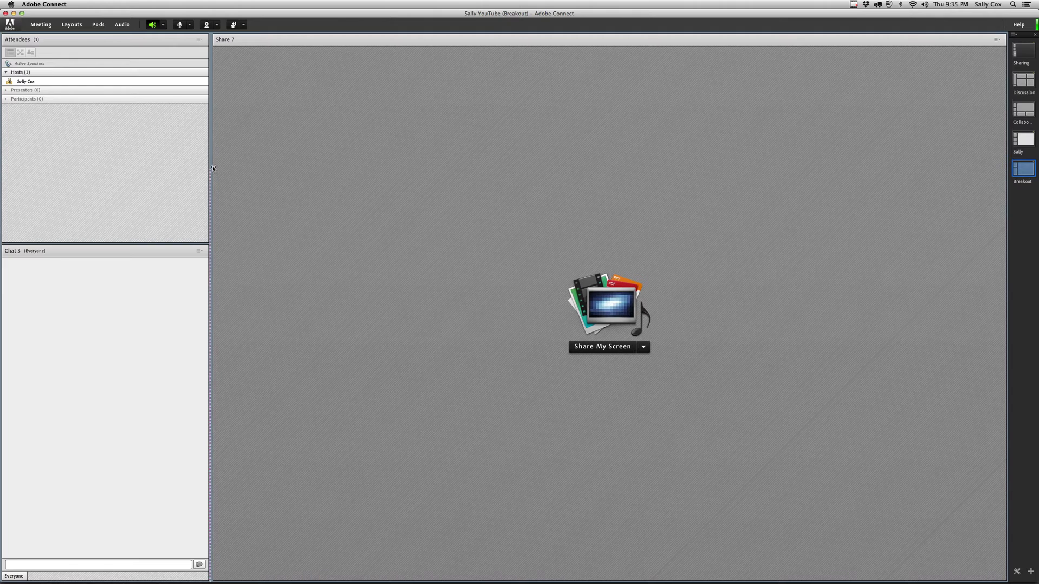
Switch the Attendees pod to the breakout room view and try starting and ending the breakout session.
left_click(21, 53)
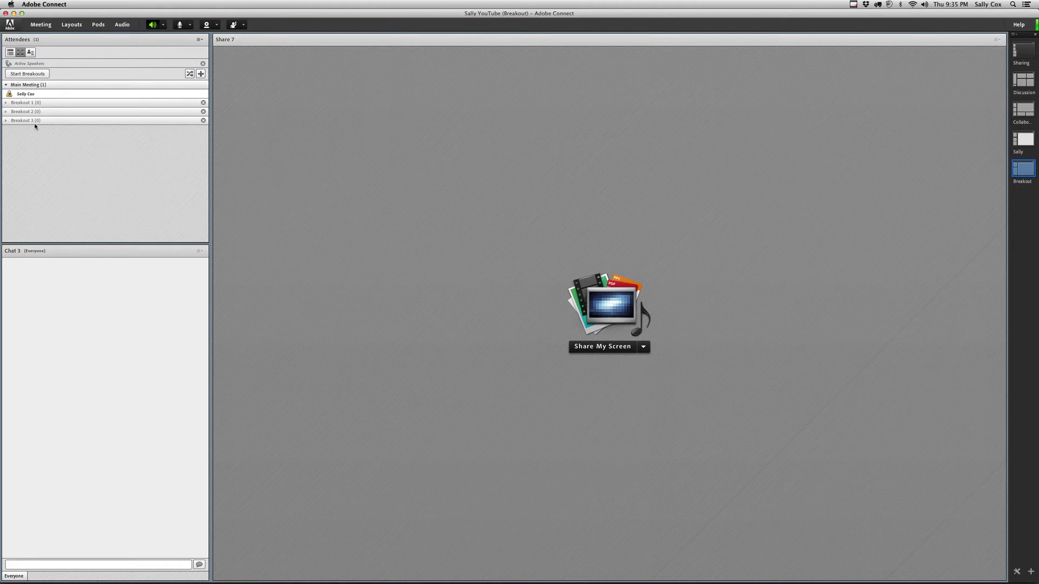
left_click(43, 94)
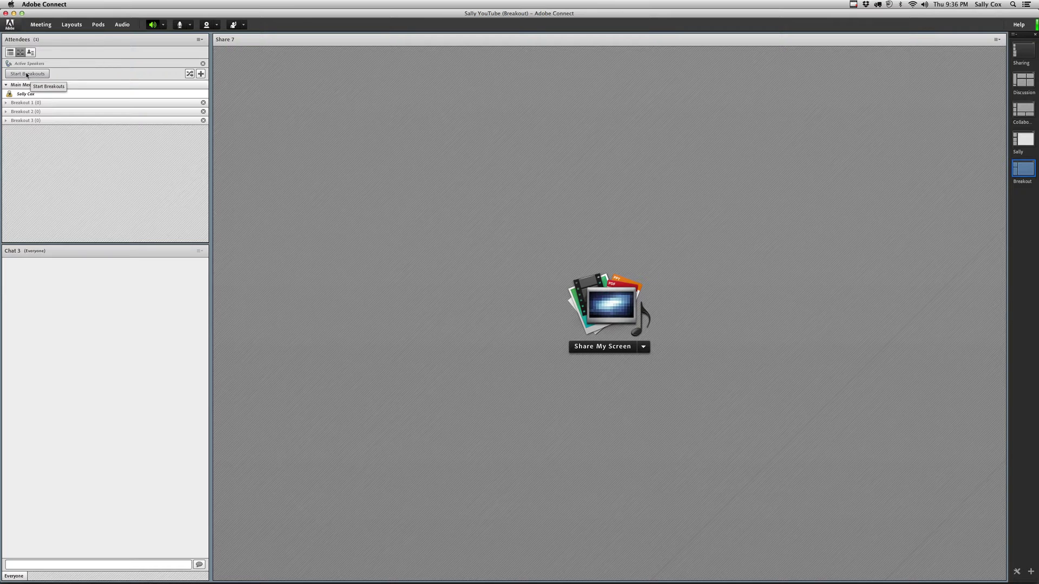
left_click(26, 74)
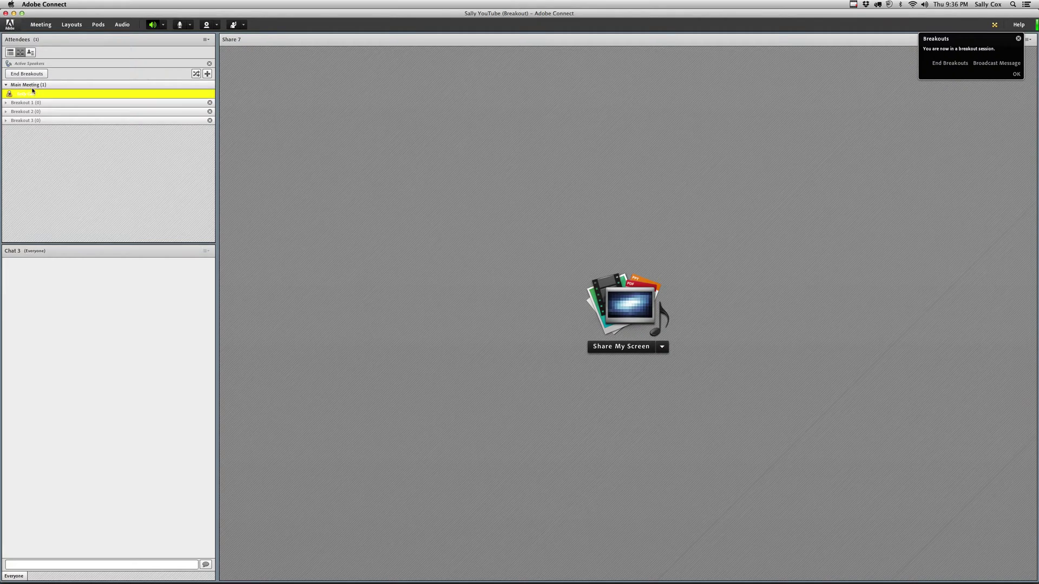
left_click(21, 76)
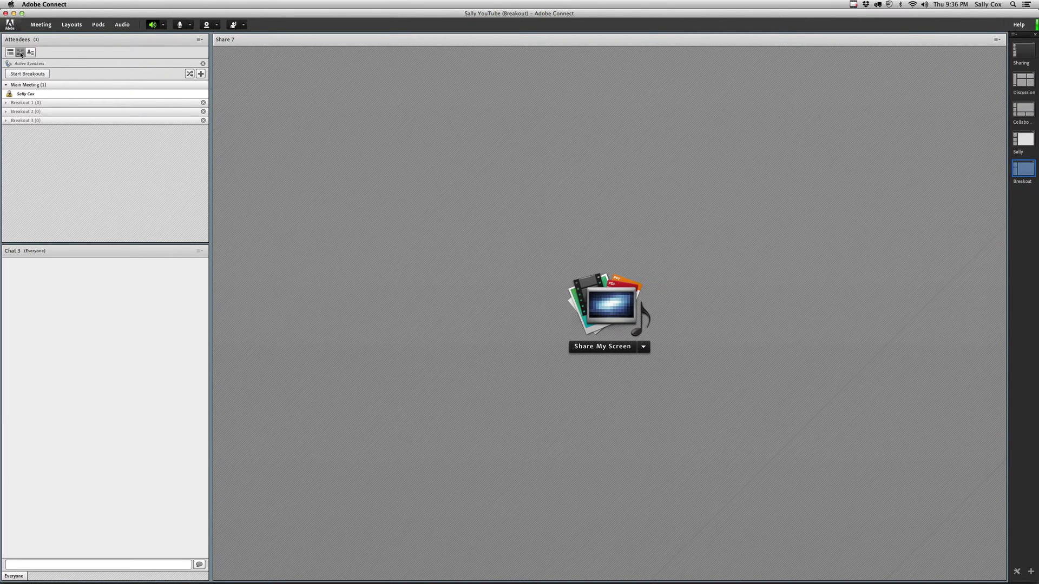
Assign the host from Main Meeting to Breakout 3 and start the breakout session.
left_click(22, 94)
left_click(30, 95)
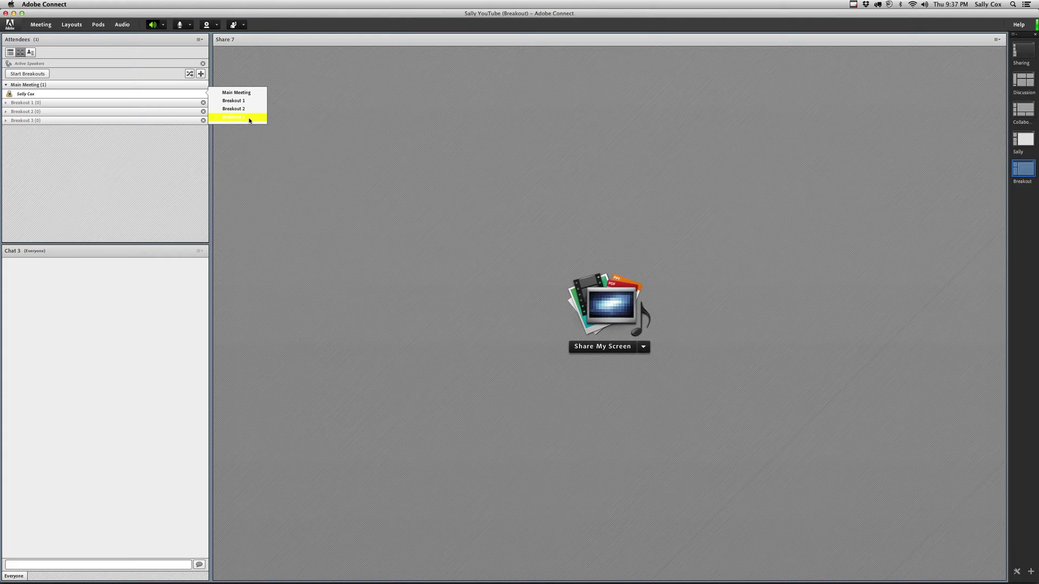
left_click(250, 120)
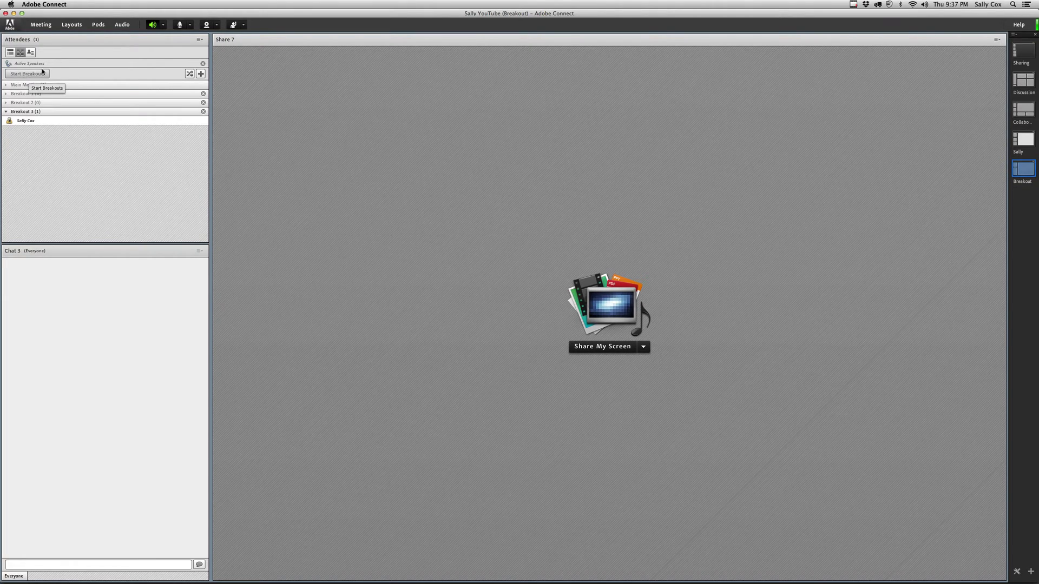
left_click(24, 122)
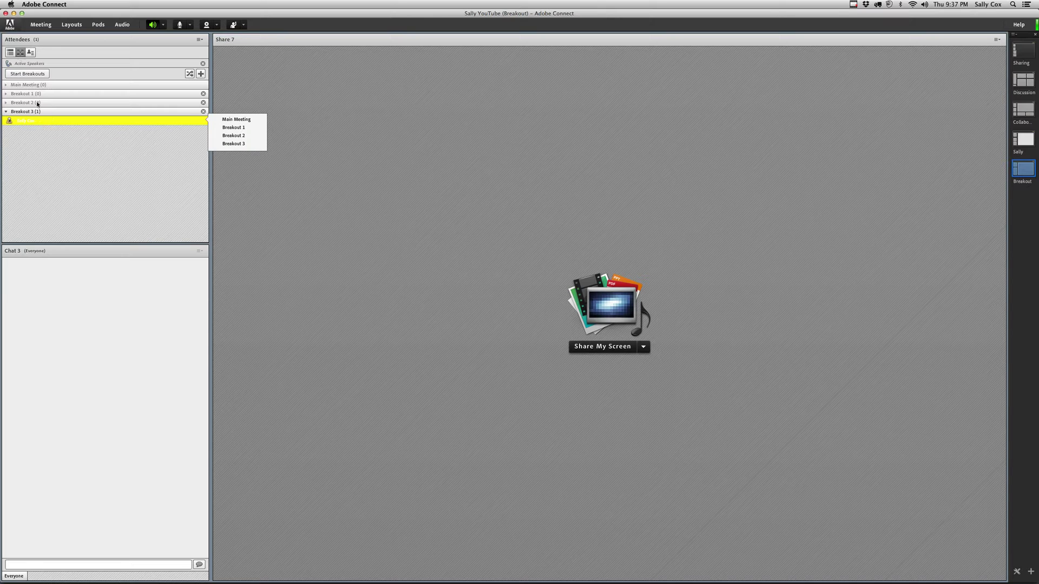
left_click(22, 74)
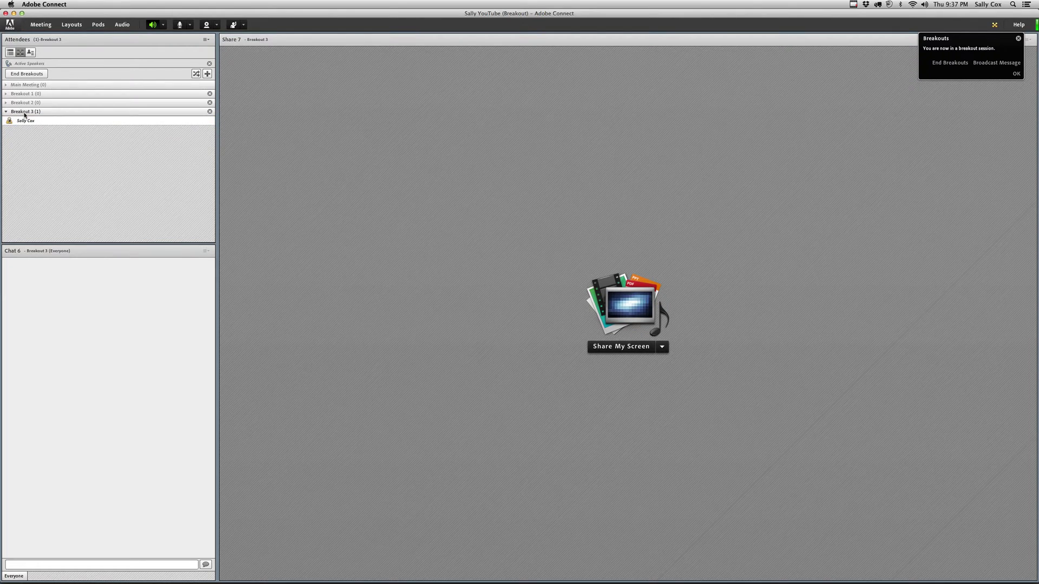
Move the host from Breakout 3 back to the Main Meeting while the breakouts are running.
left_click(25, 122)
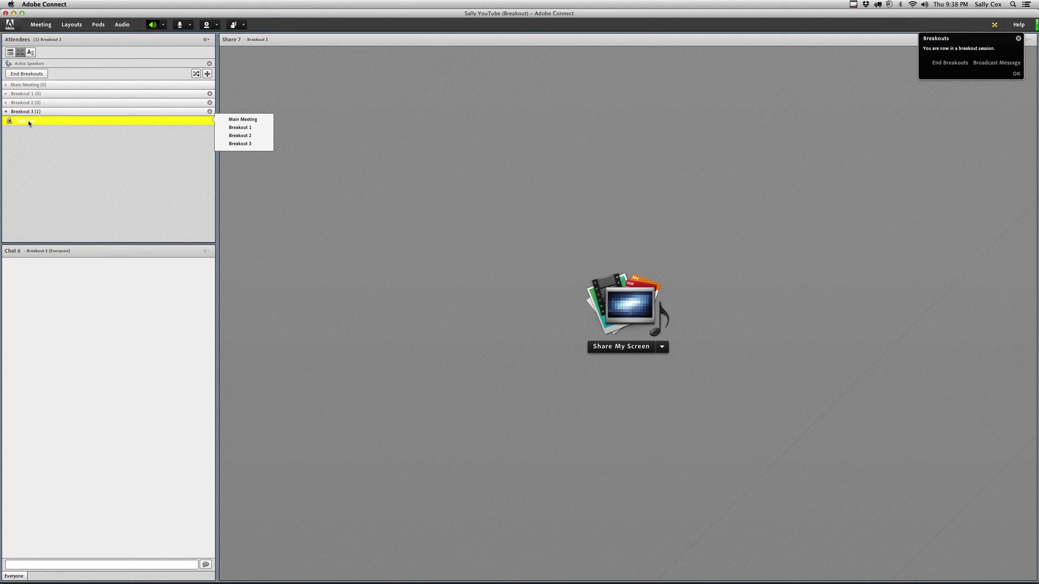
left_click(222, 119)
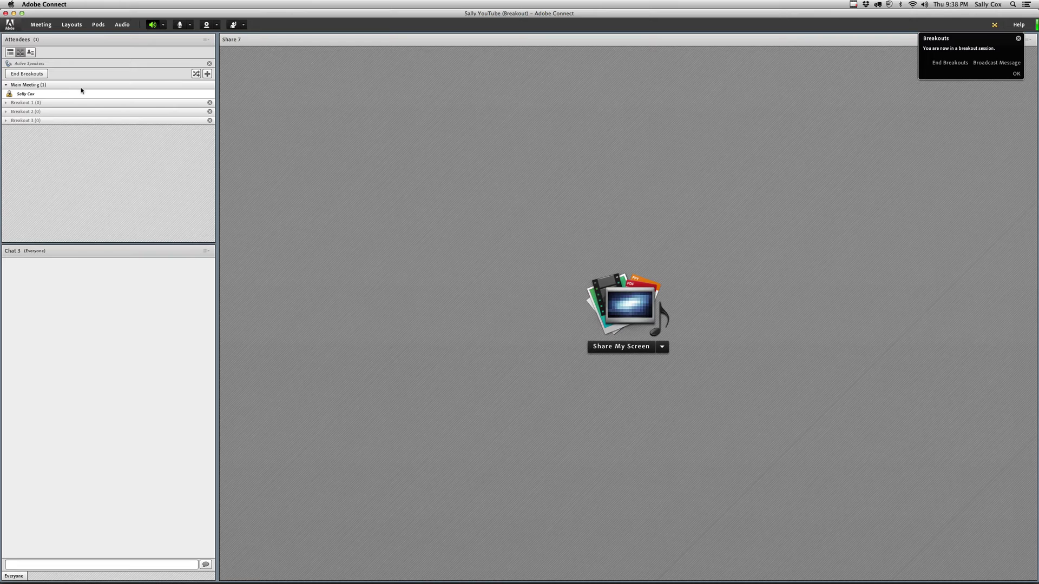
Look over the Attendees pod options, including Broadcast Message, and bring back and dismiss the breakout session notification.
left_click(206, 40)
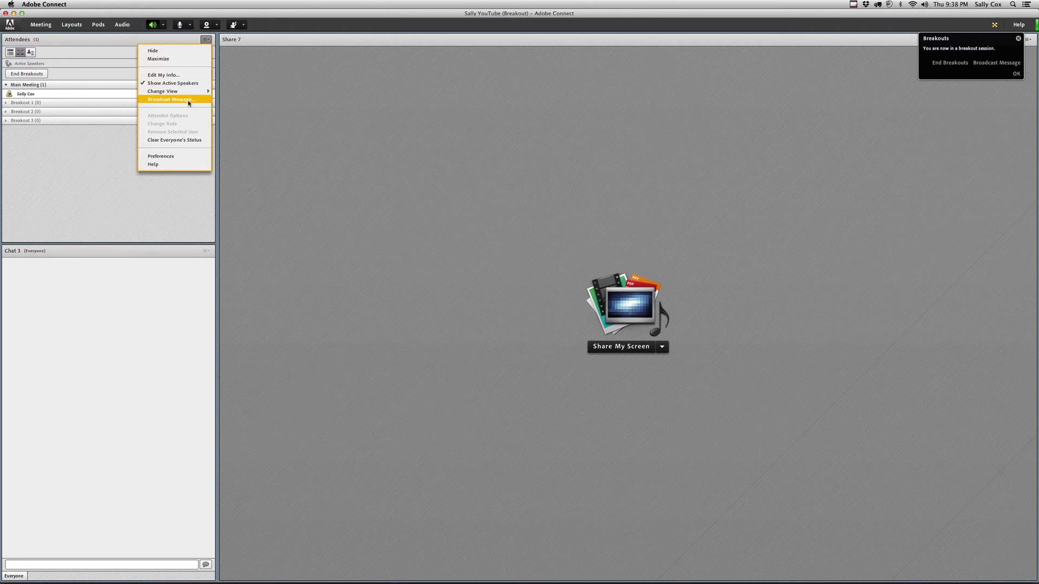
left_click(382, 141)
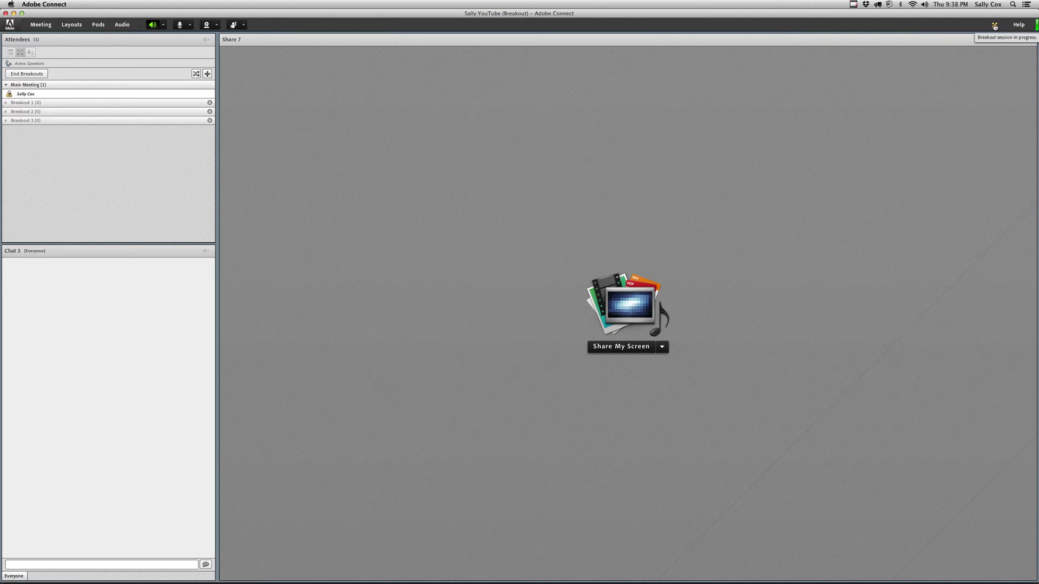
left_click(994, 26)
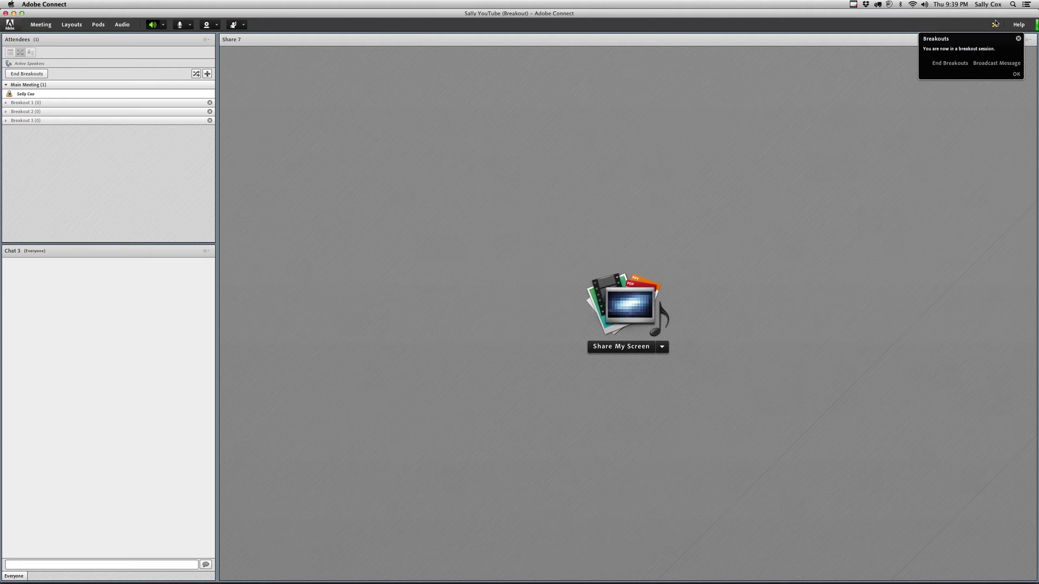
left_click(1019, 39)
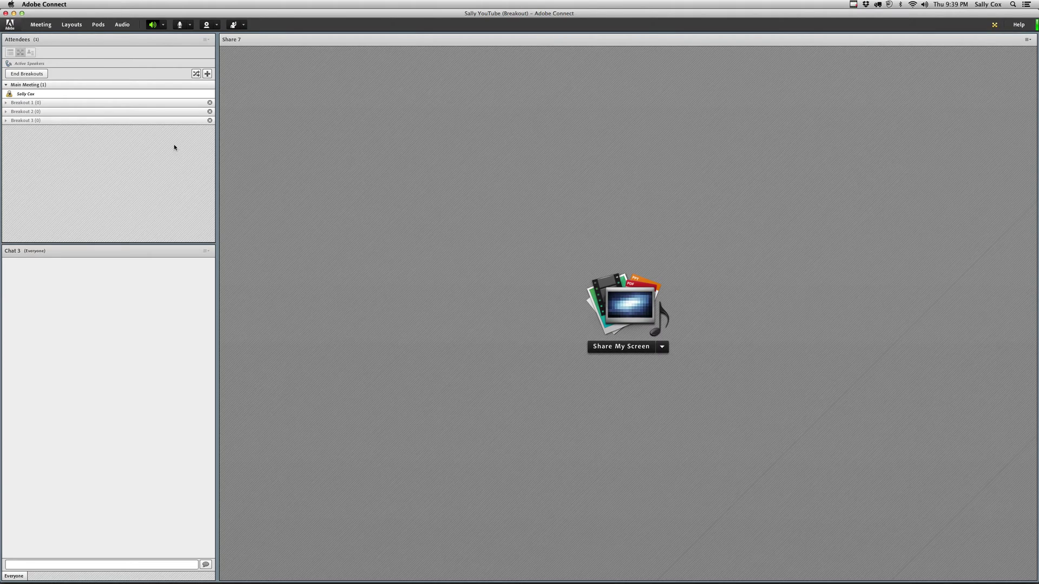
End the breakout session and return the Attendees pod to the list of hosts, presenters and participants.
left_click(20, 74)
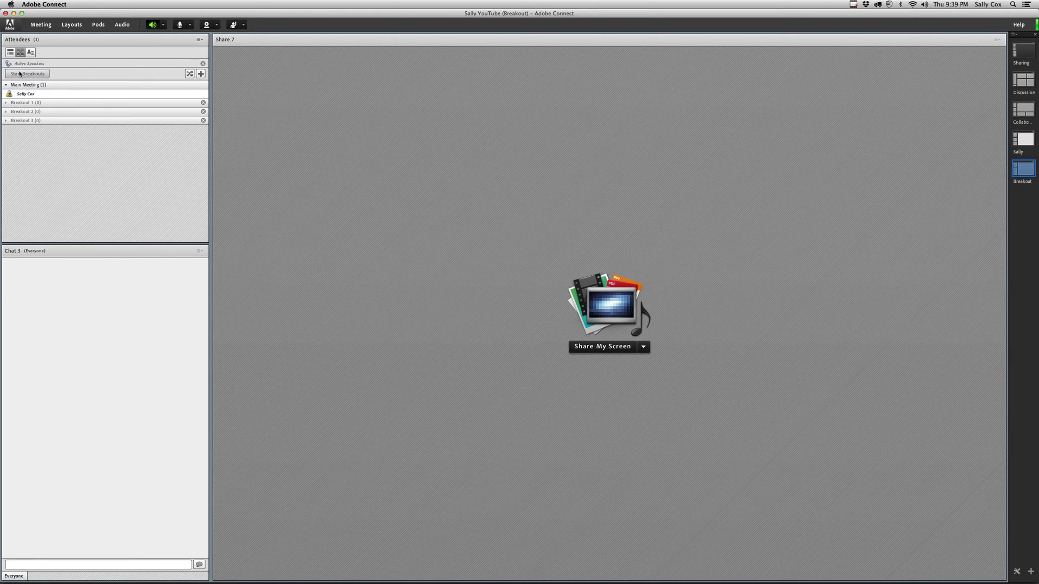
left_click(10, 53)
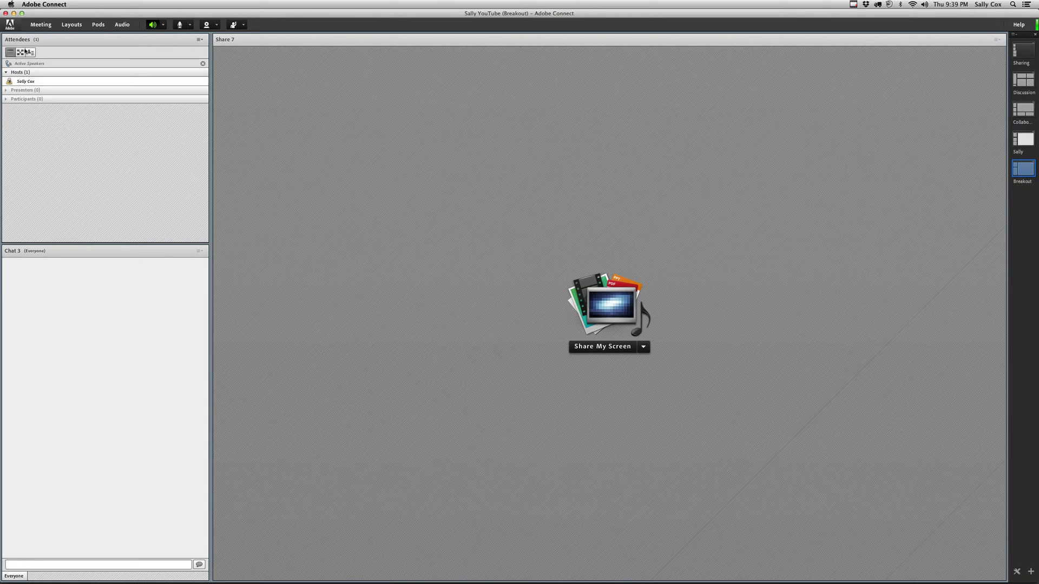